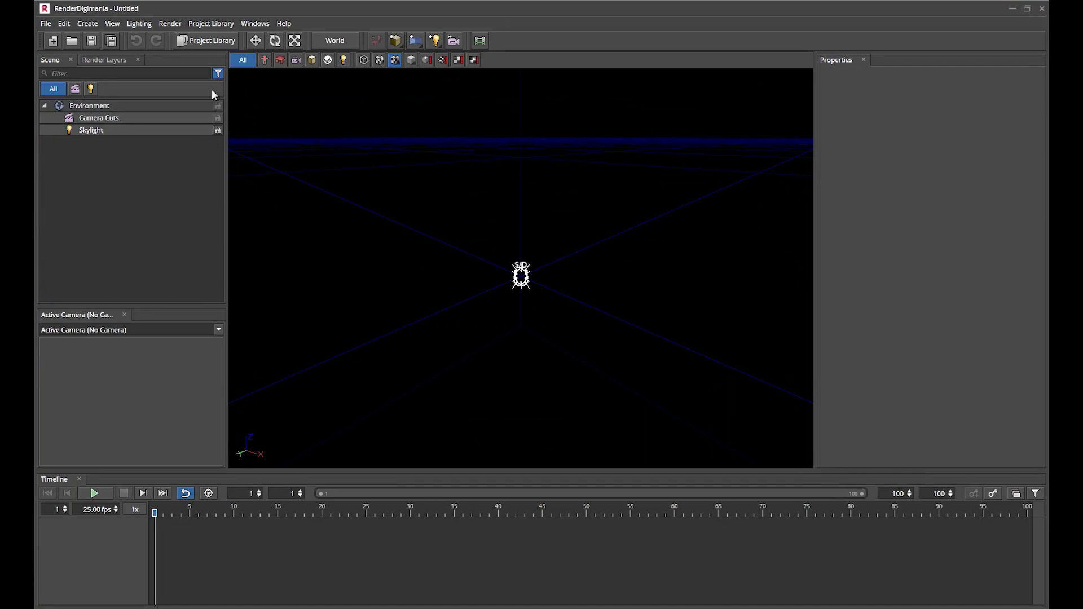
Open the Project Library window, showing the empty C:\Intel directory
click(216, 45)
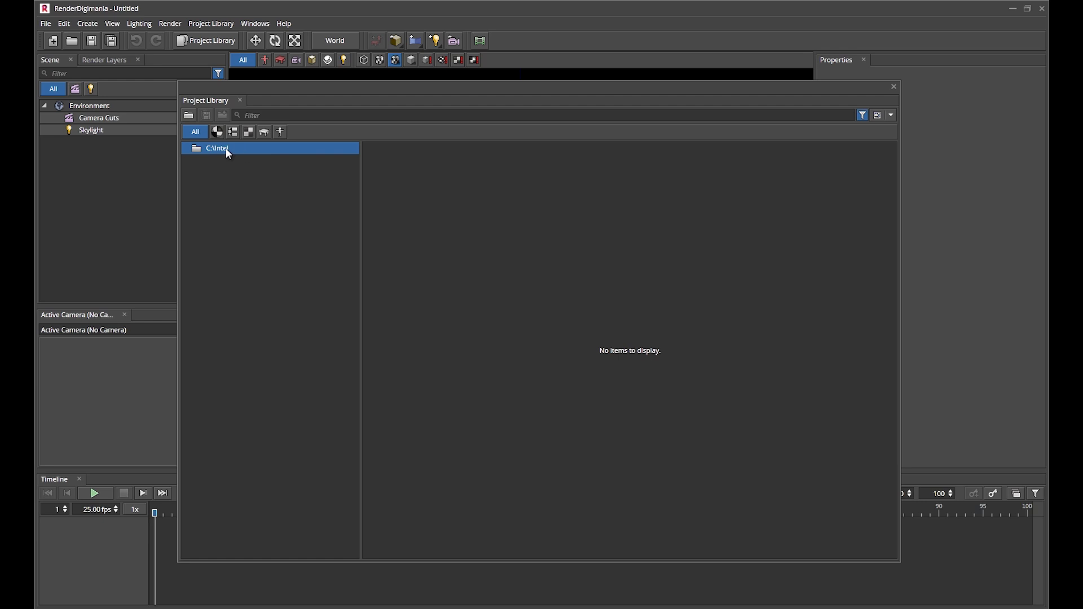
Change the project directory from C:\Intel to the Projects folder on drive C:
right_click(225, 149)
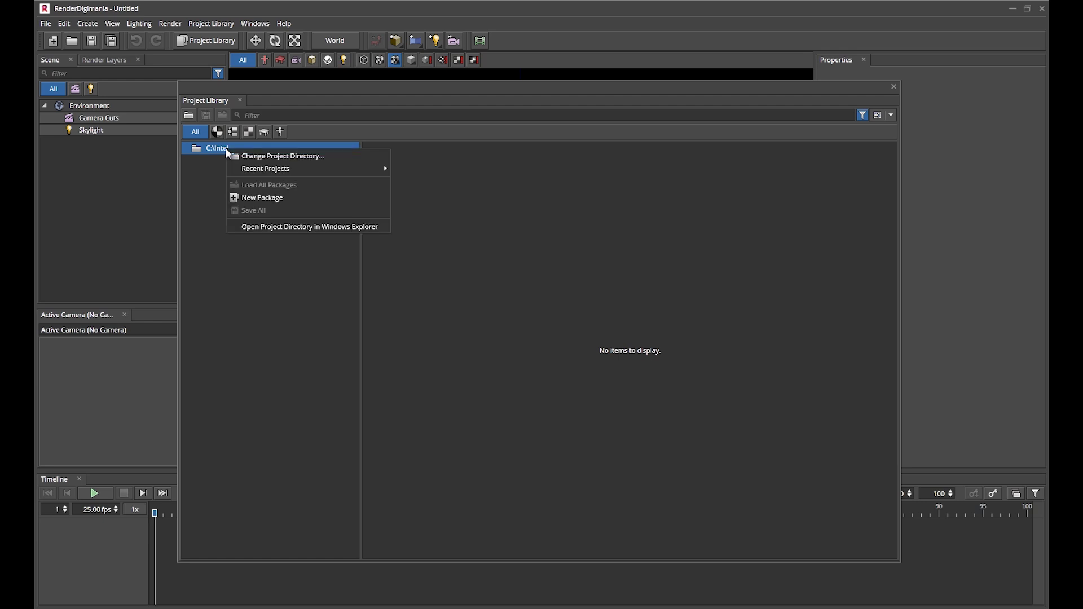
click(348, 161)
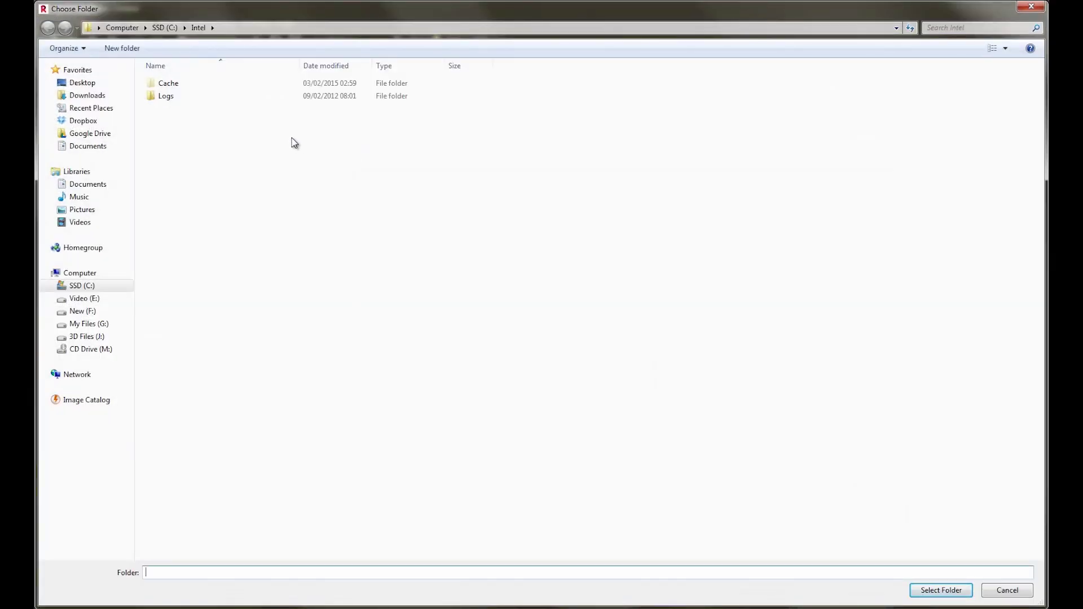
click(163, 28)
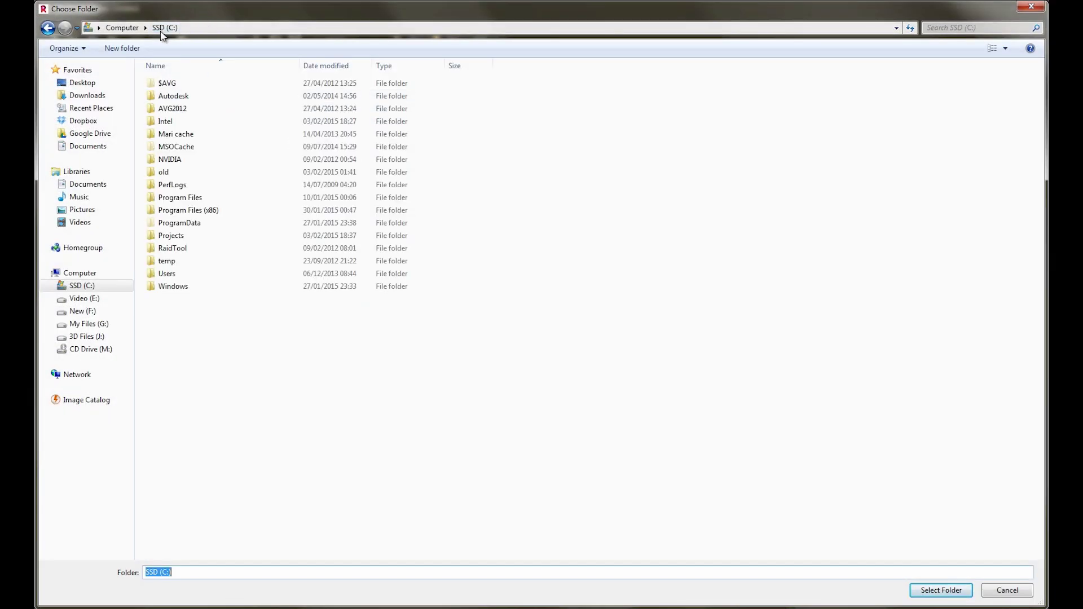
click(181, 238)
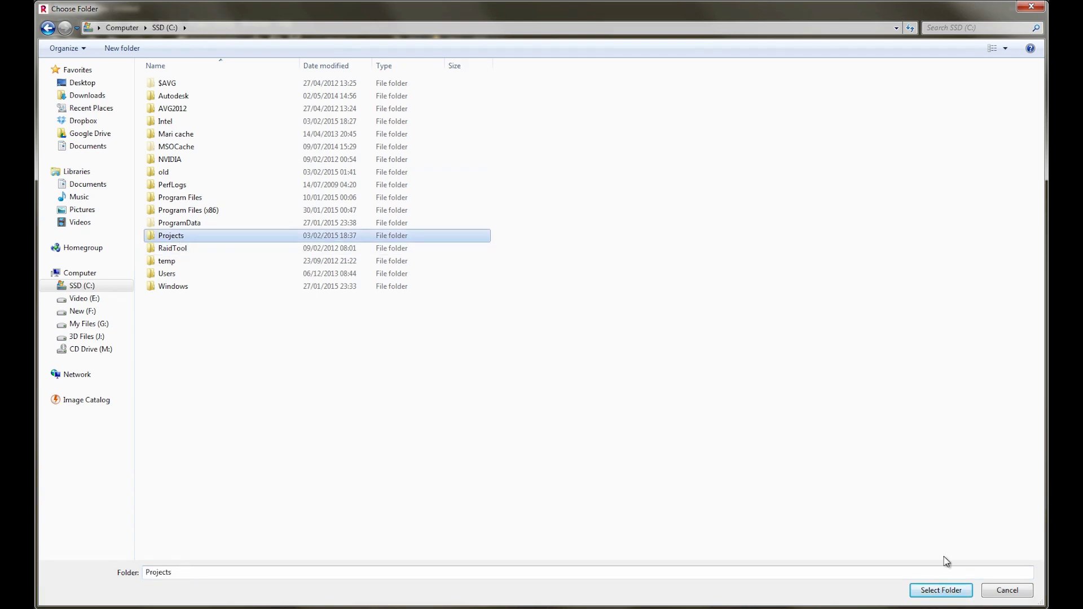
click(941, 590)
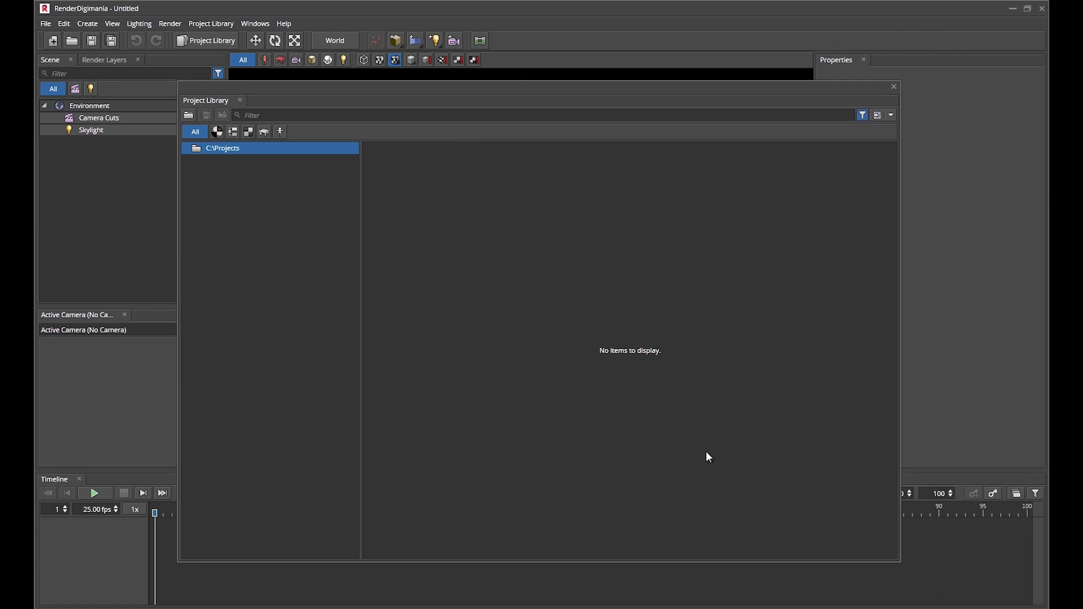
Create a new package named 'Dino' under C:\Projects and select it
right_click(246, 182)
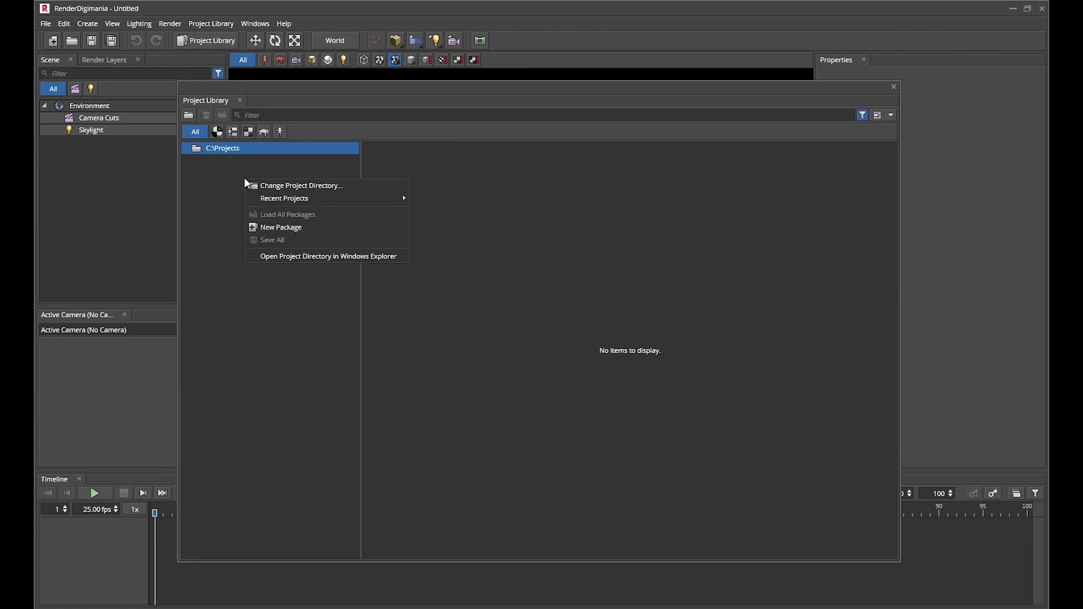
click(280, 227)
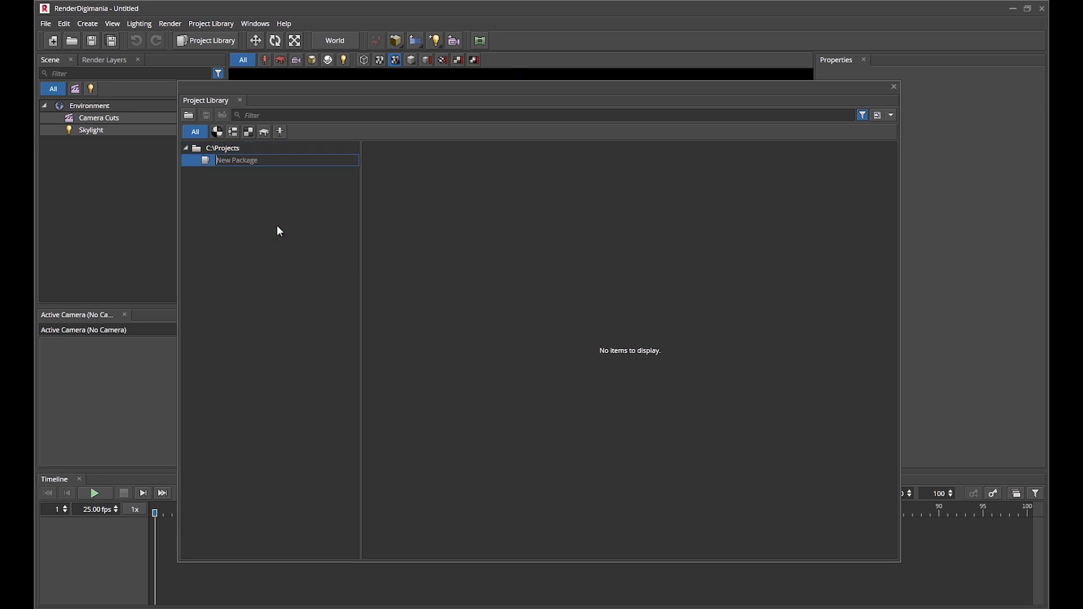
text(Dino)
key(Return)
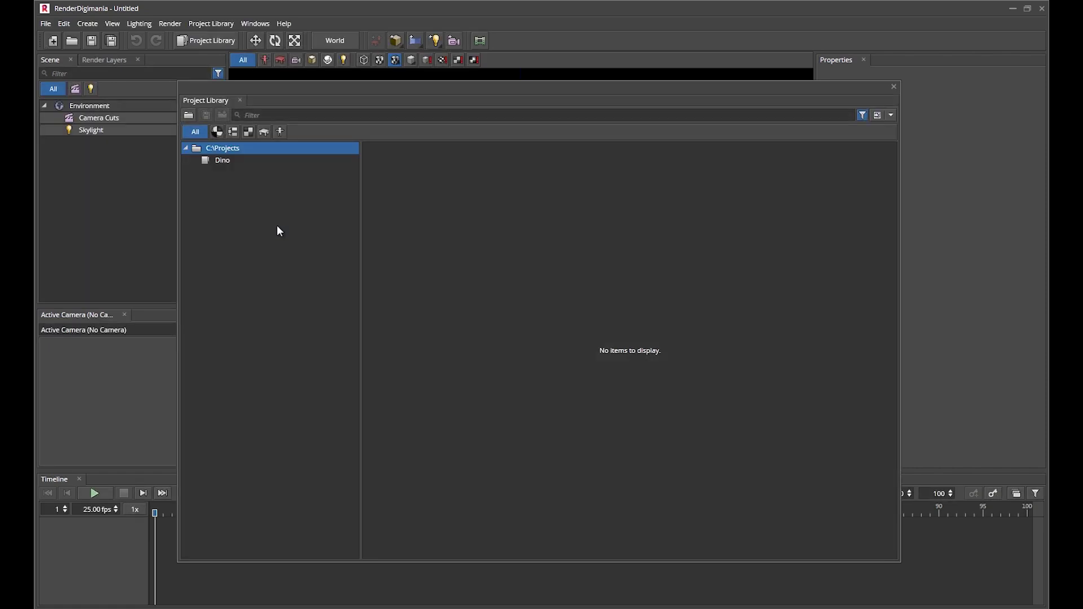
click(236, 162)
Choose chr_dino.fbx from Projects\Dino\fbx as the FBX to import into the Dino package
right_click(234, 157)
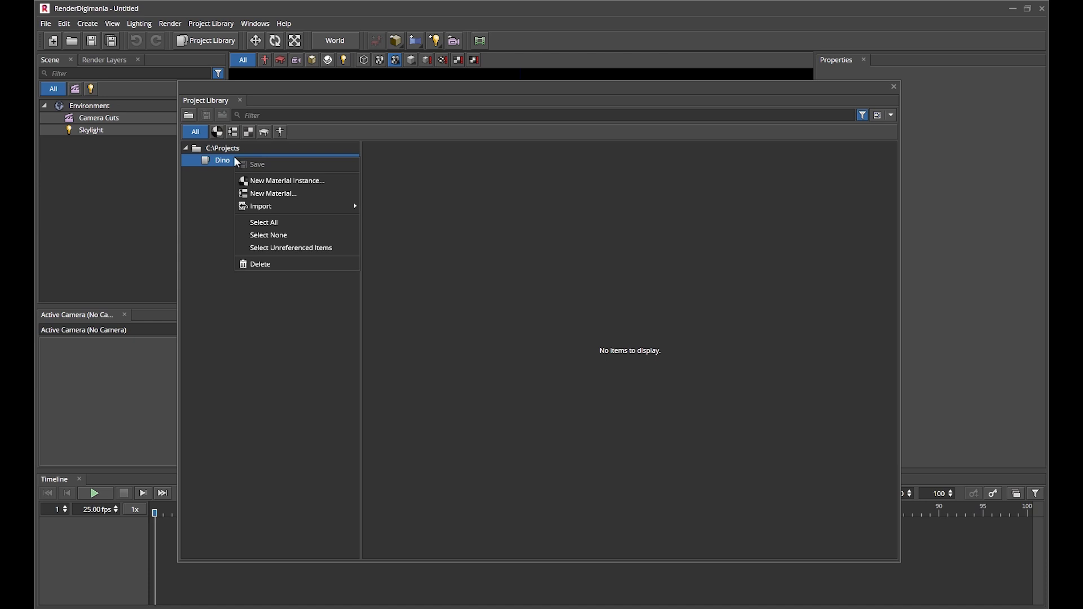
mouse_move(291, 205)
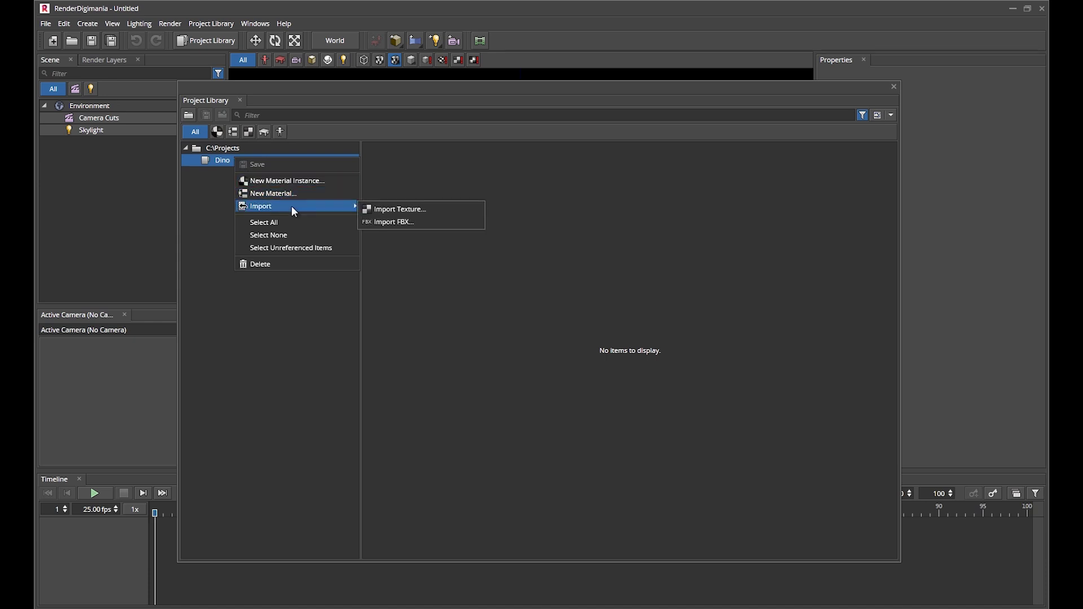
click(432, 224)
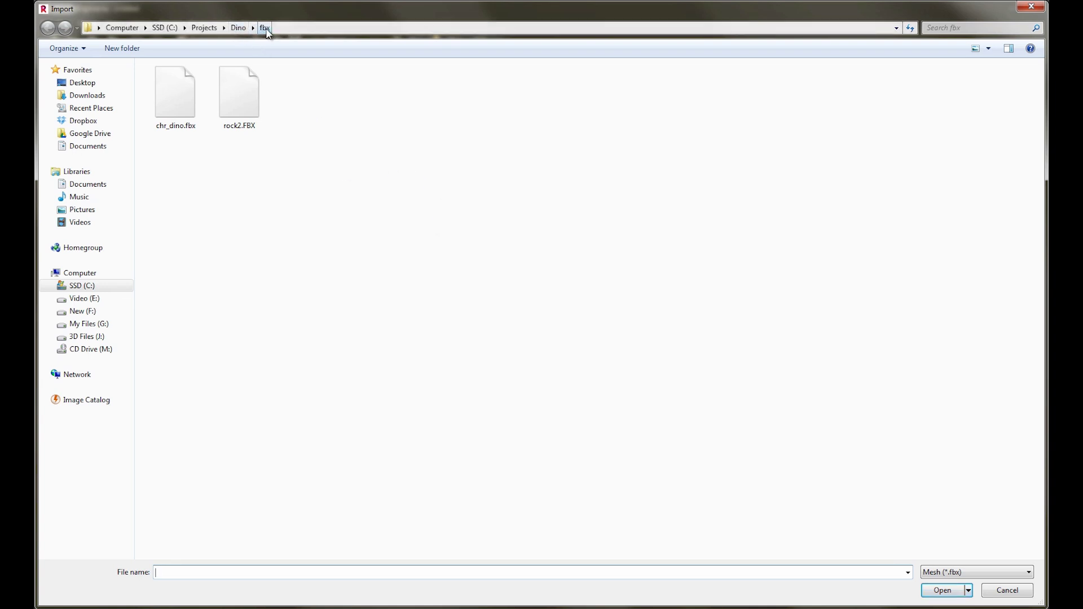
click(181, 101)
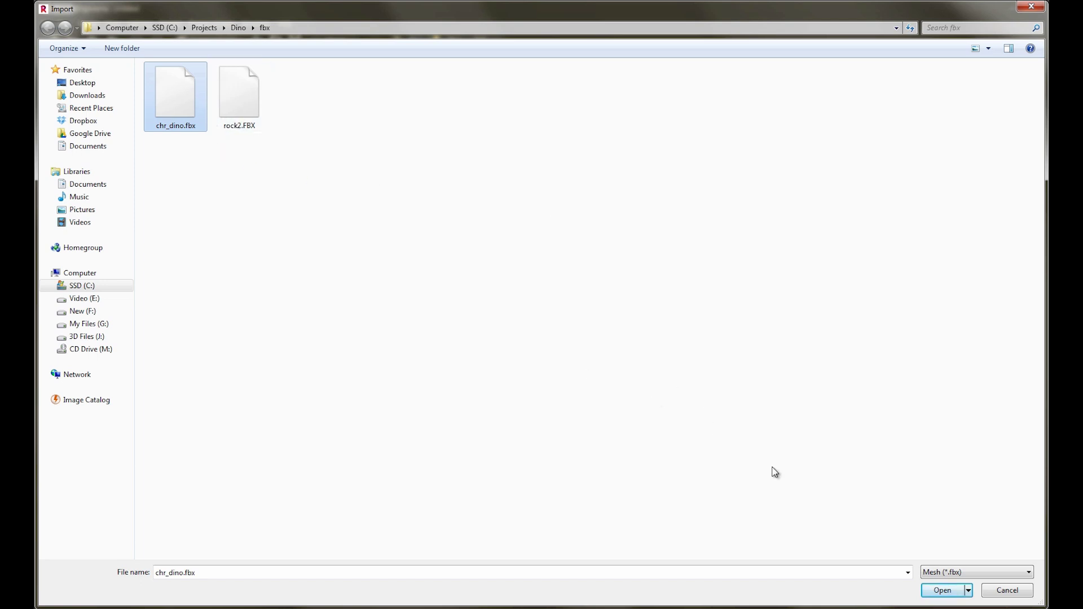
click(941, 590)
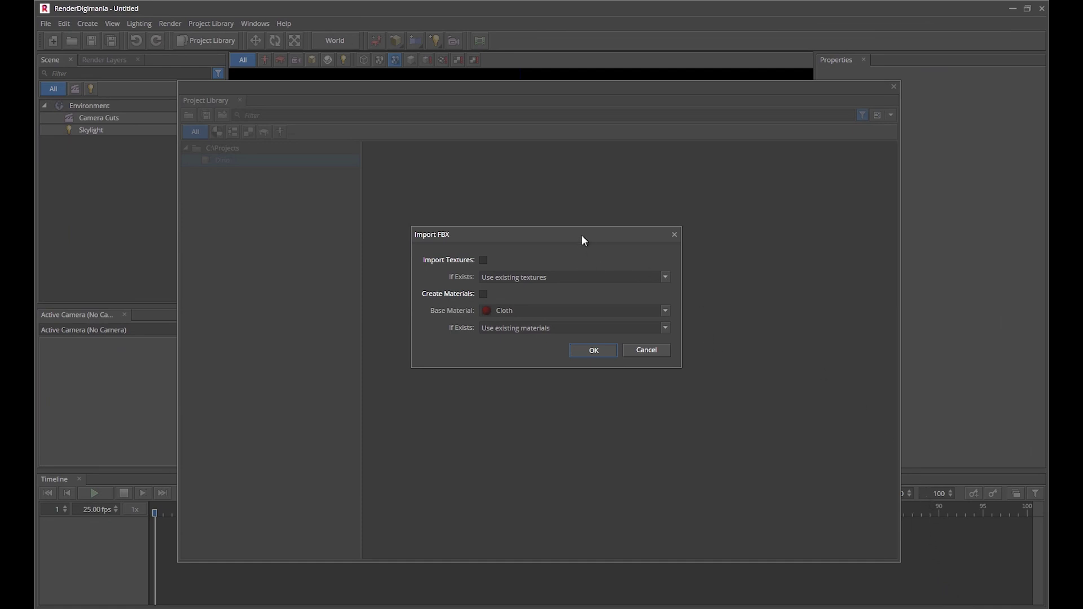
Import the FBX with textures and created materials, using Phong as the base material
drag(581, 235, 607, 208)
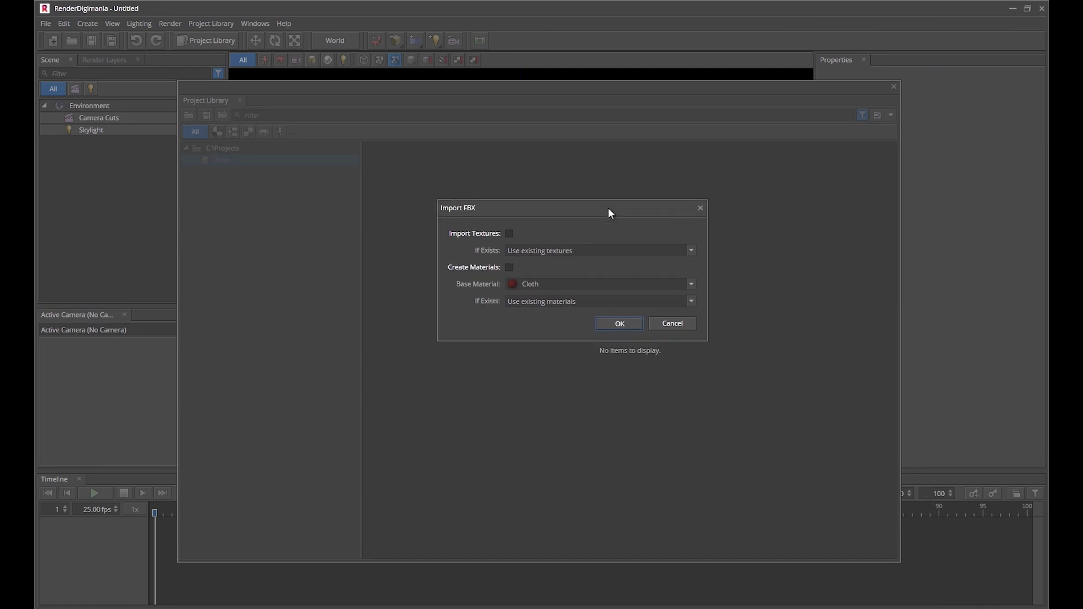
click(509, 234)
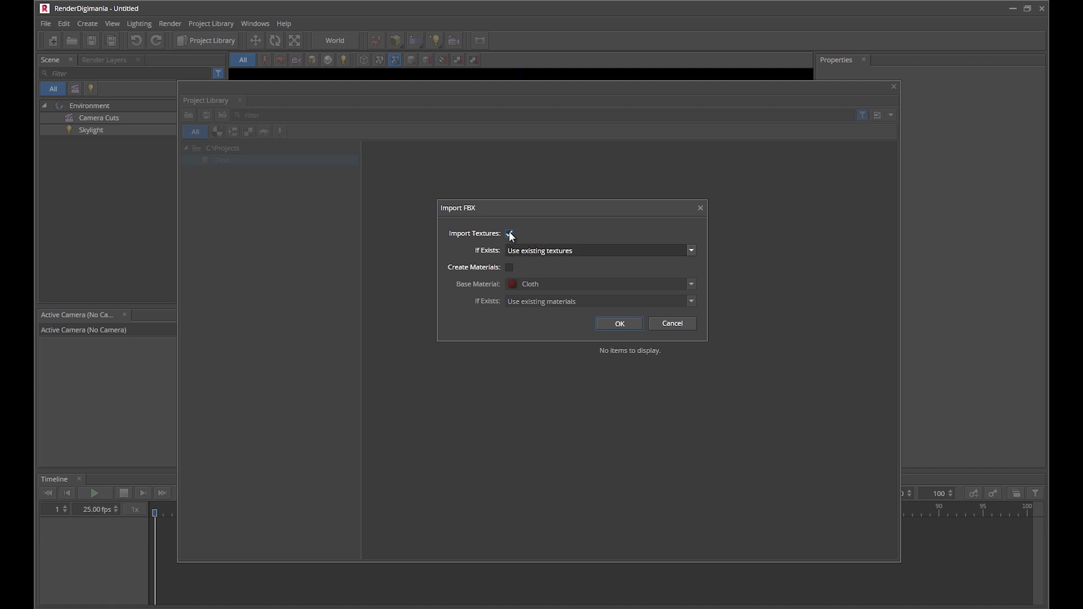
click(509, 267)
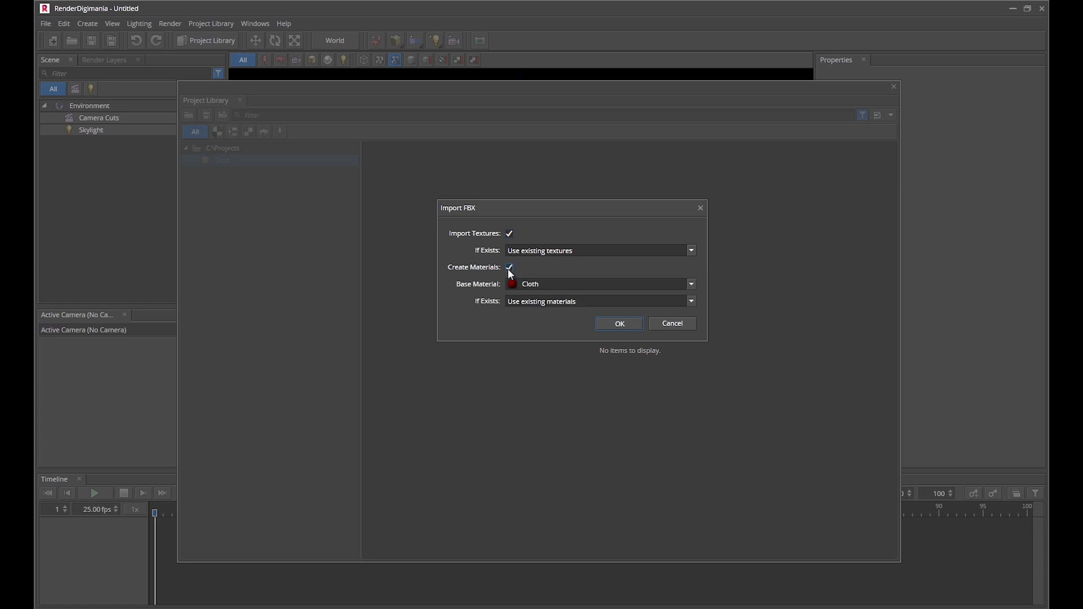
click(569, 283)
click(561, 357)
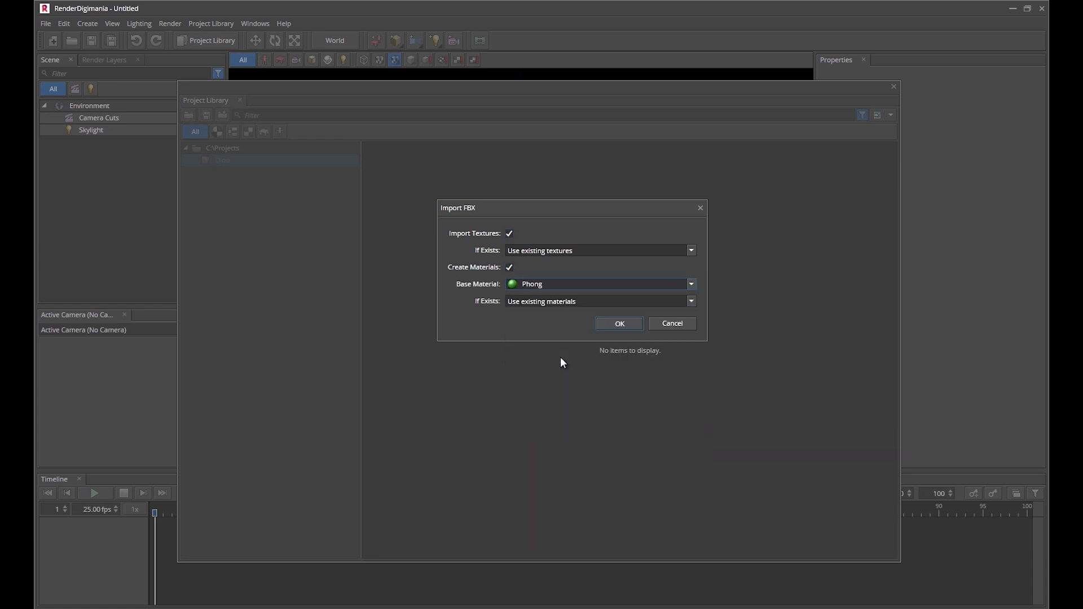
click(619, 324)
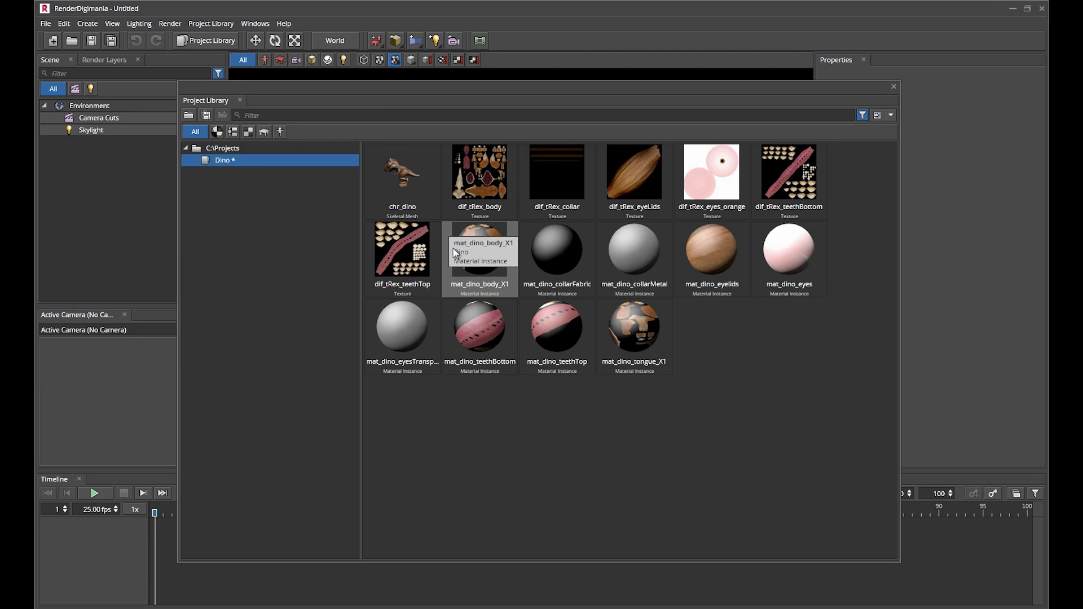
After the import completes, bring up the context menu in the Dino package contents
right_click(725, 347)
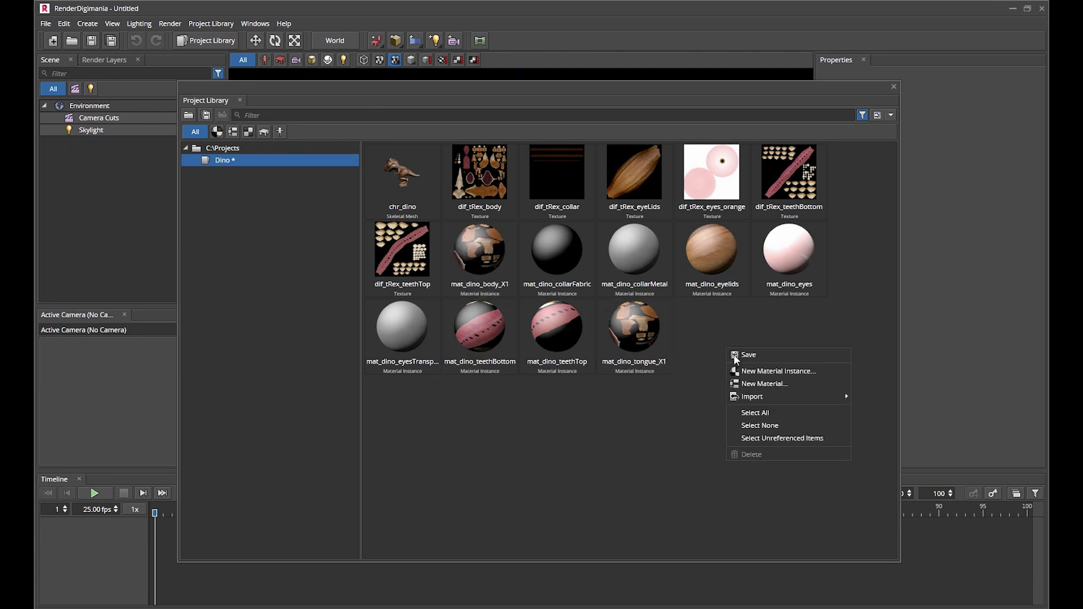
Import the five nor_tRex PNG normal maps from C:\Projects\Dino\fbx into the package
mouse_move(774, 397)
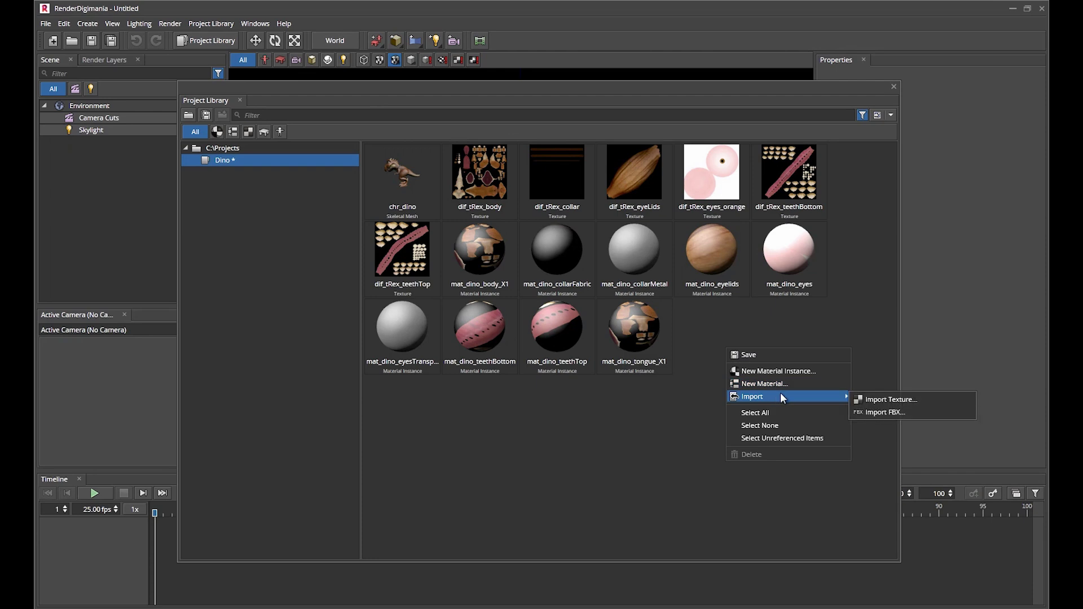
click(914, 401)
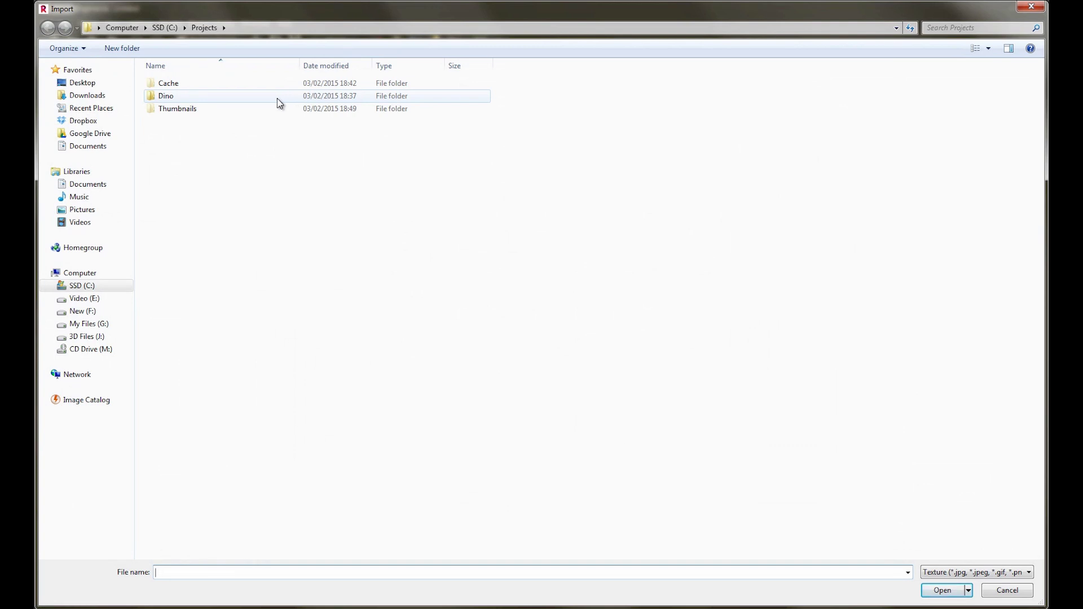
double_click(277, 98)
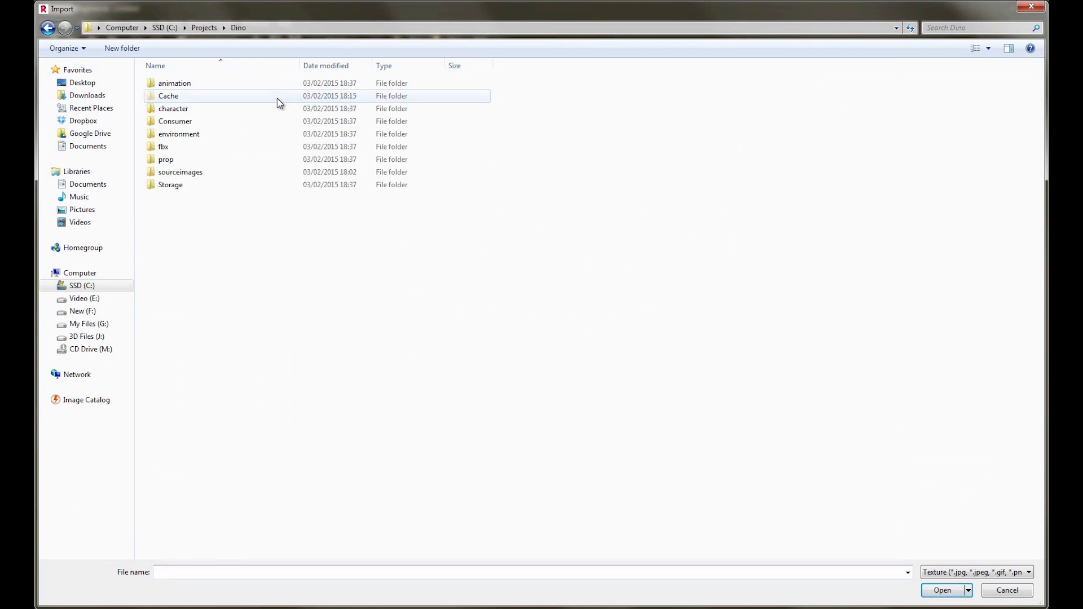
double_click(234, 147)
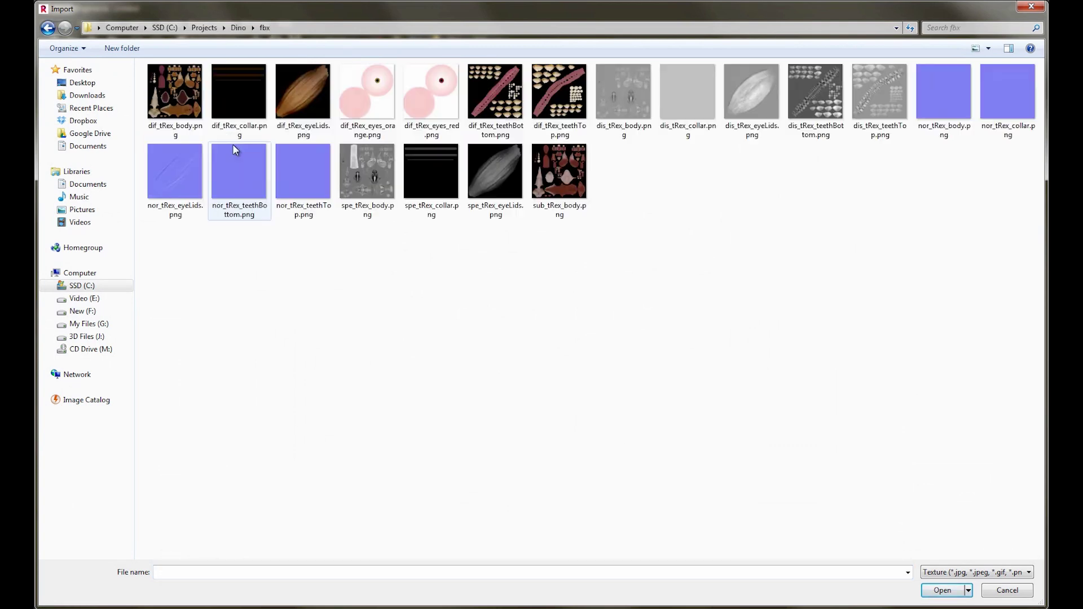
click(926, 100)
shift+click(307, 174)
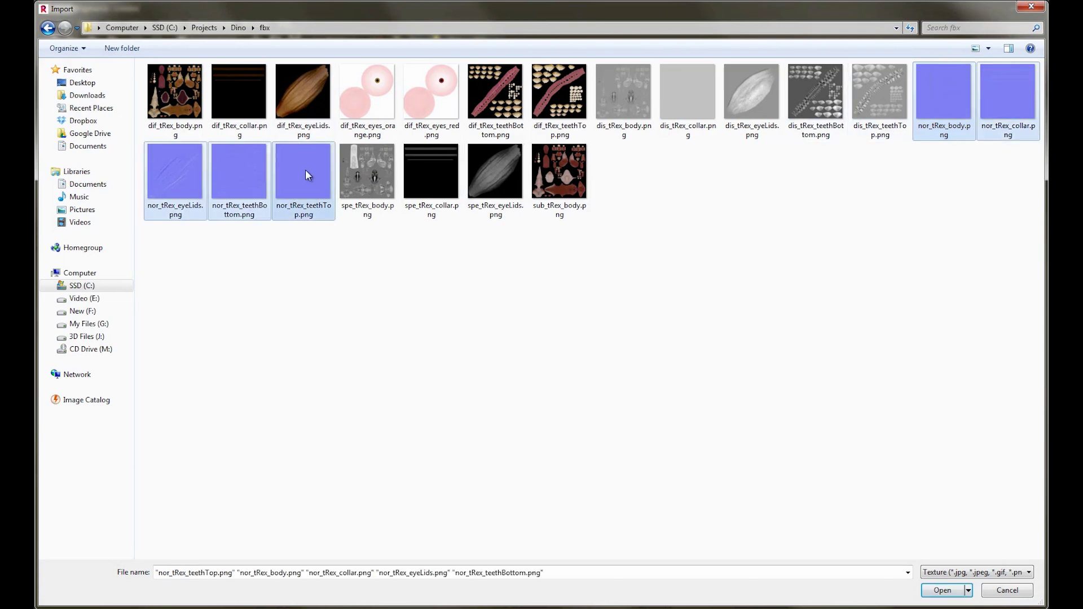
click(943, 591)
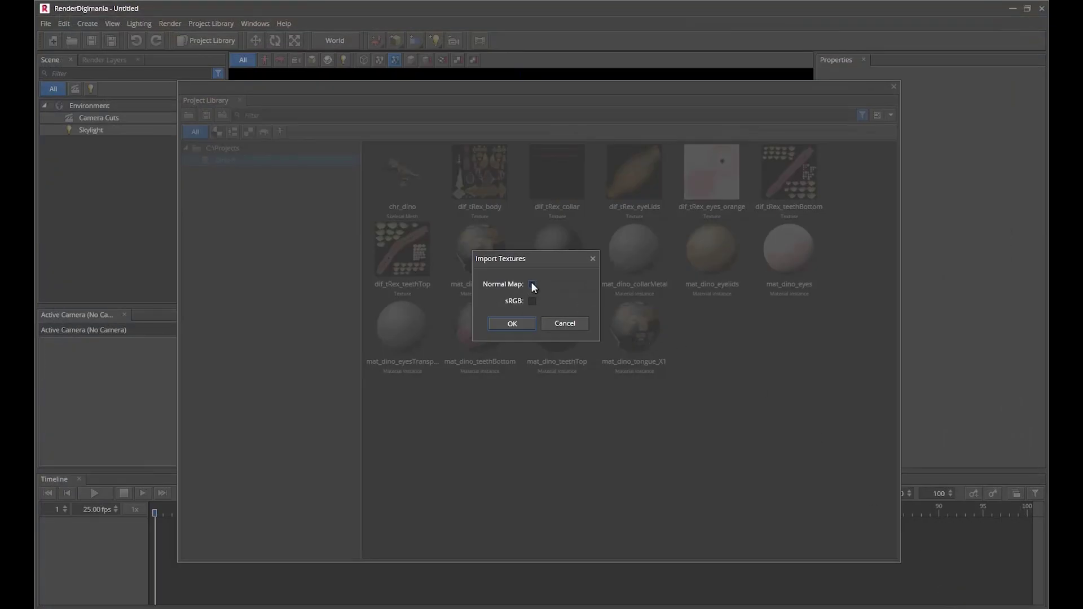
click(517, 323)
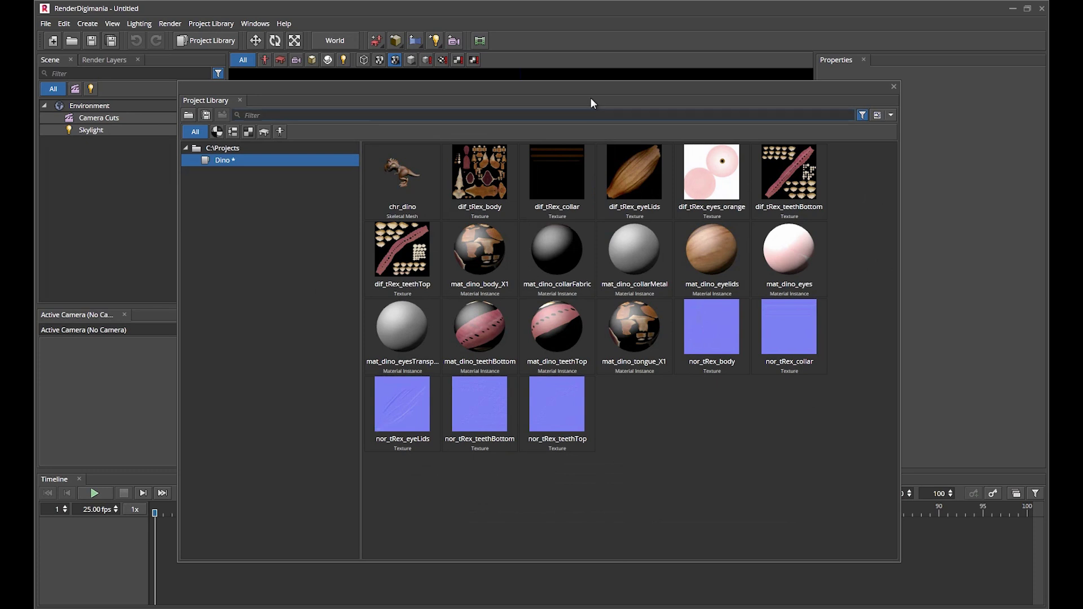
Move the library aside and create a chr_dino mesh instance in the scene
drag(599, 91, 699, 101)
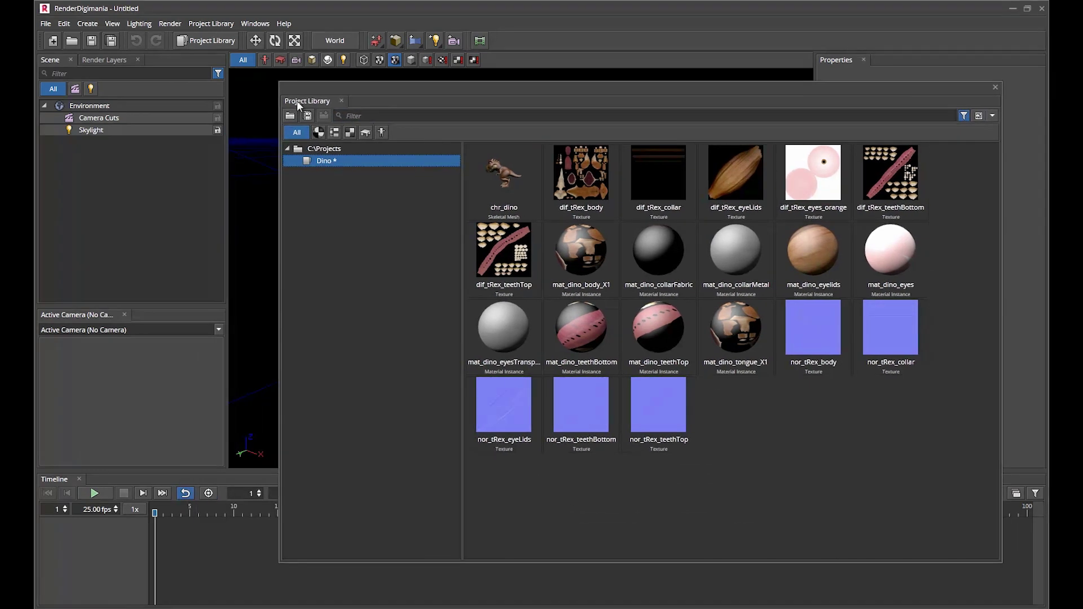
drag(278, 83, 566, 52)
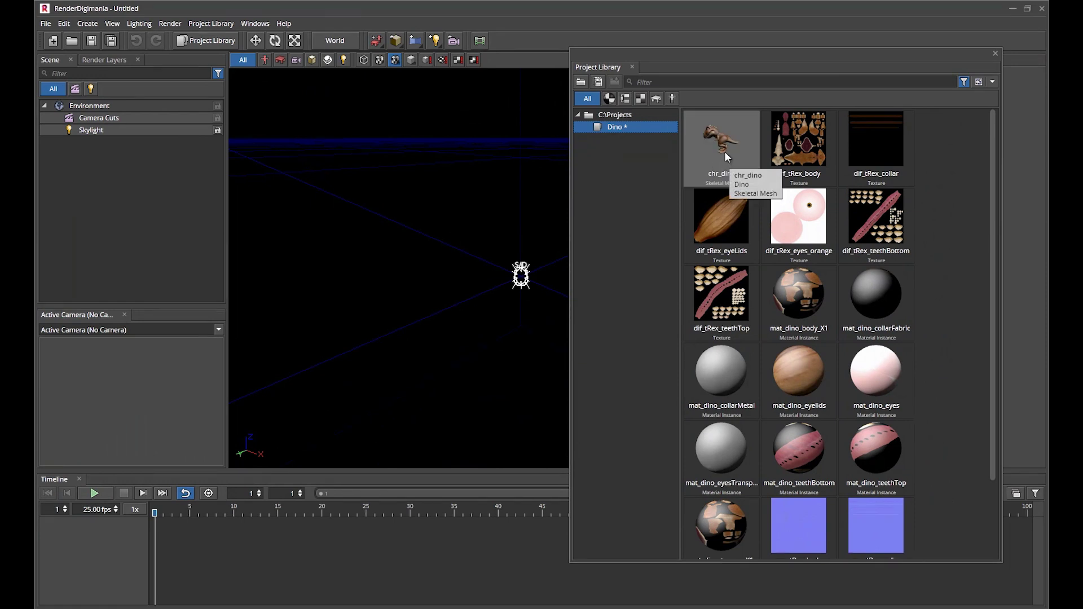
right_click(725, 147)
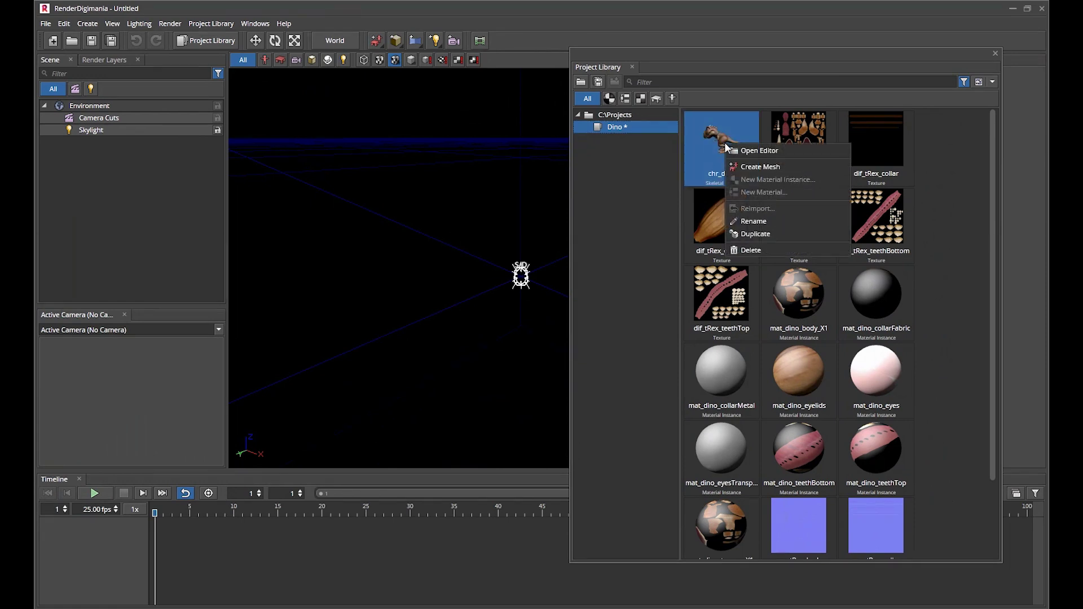
click(764, 168)
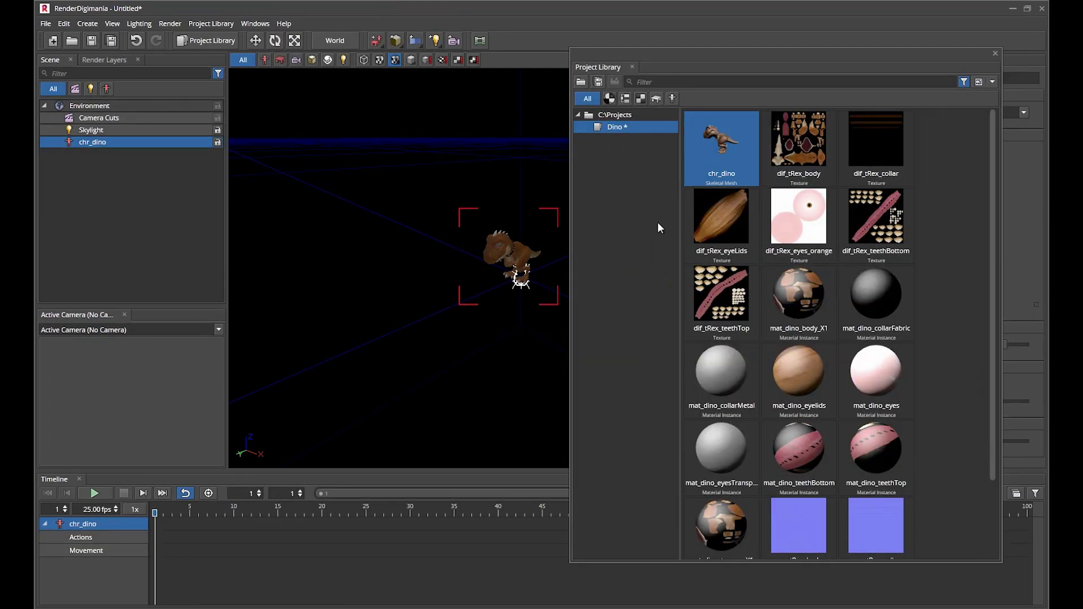
Orbit and zoom the viewport for a close, front-facing view of the dino
drag(789, 55, 807, 54)
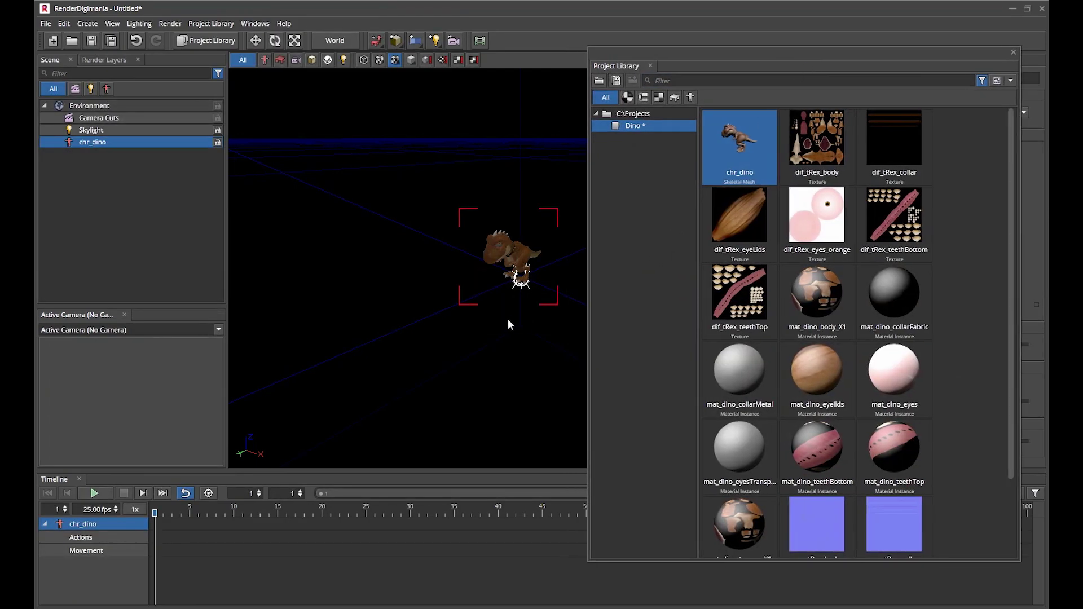
mouse_move(500, 304)
middle_down()
mouse_move(442, 302)
mouse_move(471, 285)
mouse_move(541, 285)
mouse_move(415, 299)
mouse_move(550, 293)
mouse_move(519, 299)
middle_up()
scroll(519, 299, up, 5)
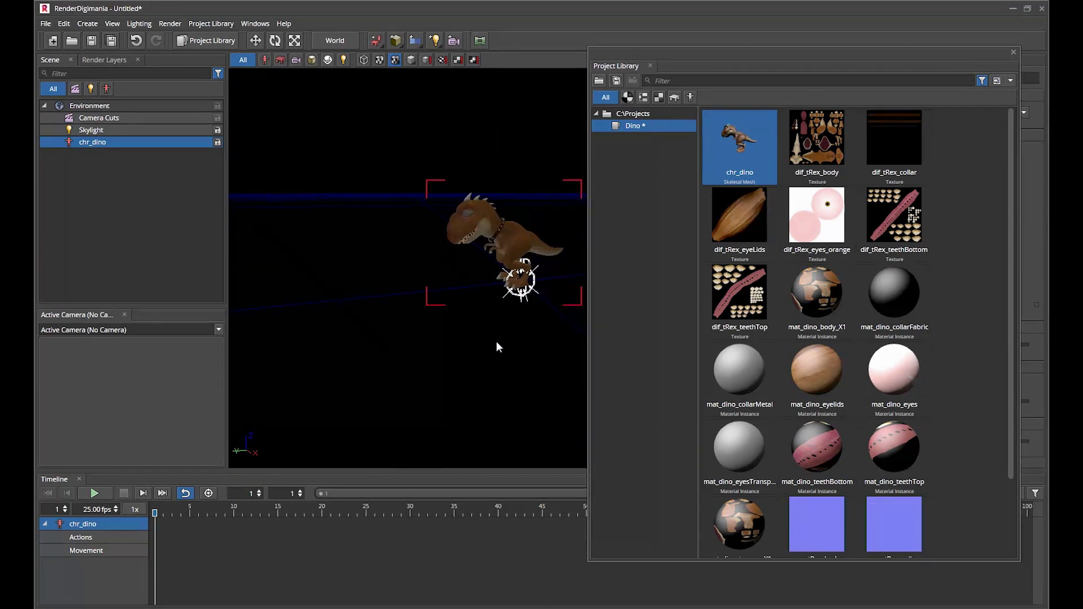
middle_drag(462, 366, 519, 333)
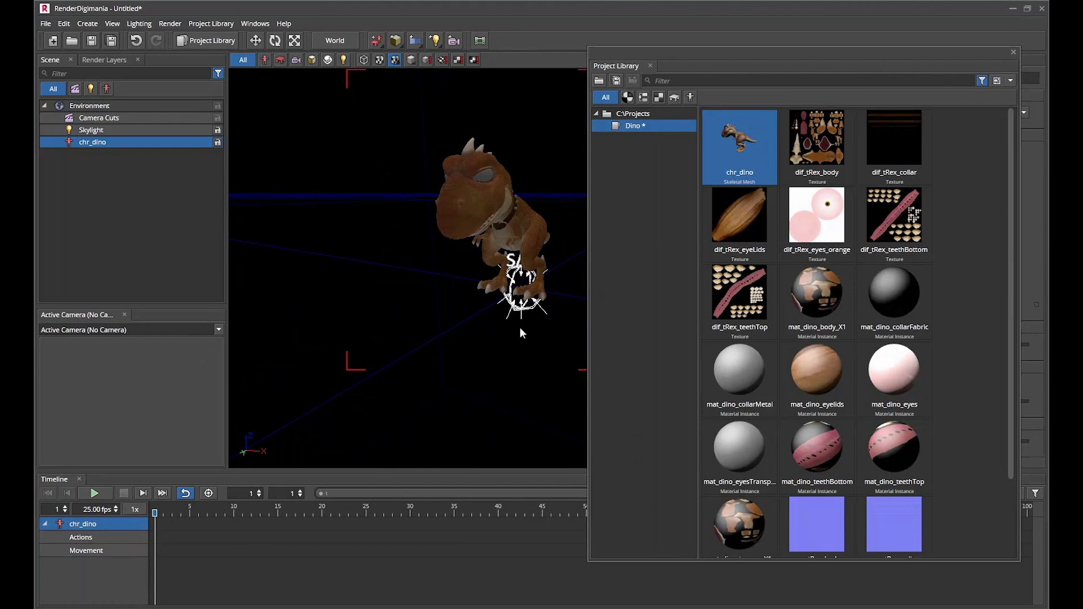